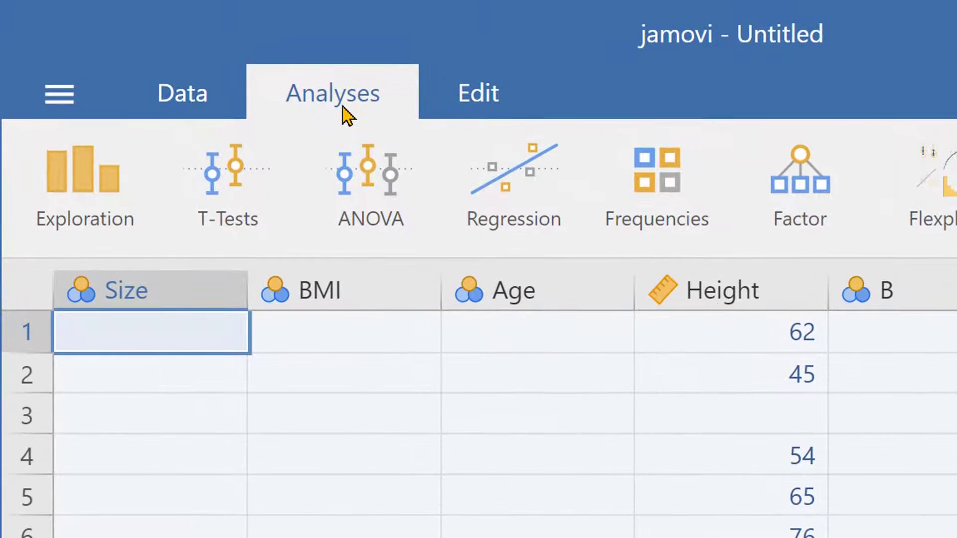
# Show the Data tab and open the Rows Add menu.
pyautogui.click(172, 106)
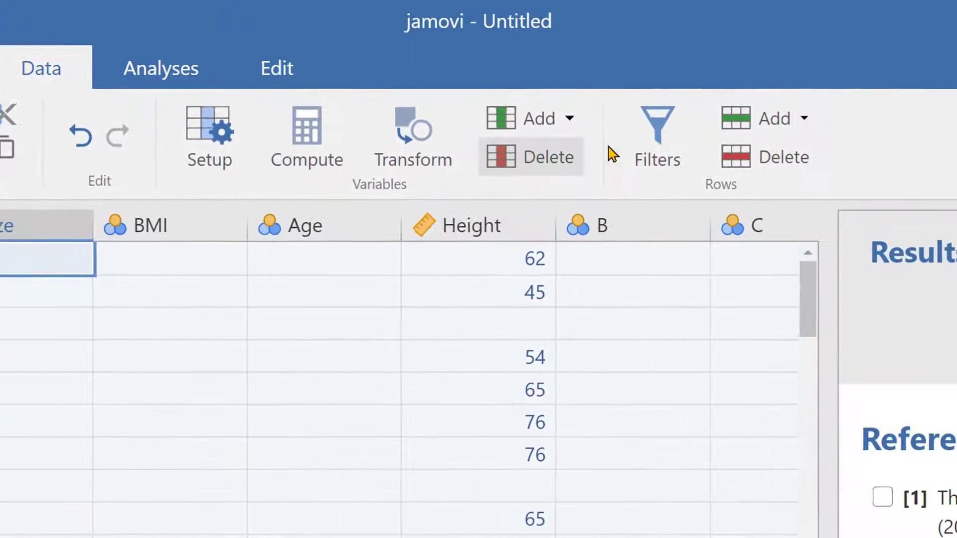
pyautogui.click(724, 126)
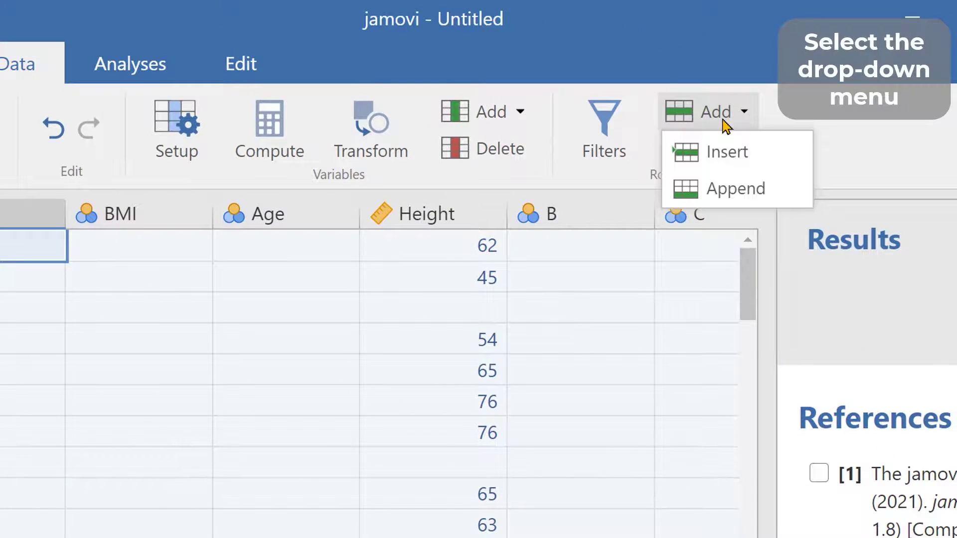
# Choose Insert from the Rows Add menu to add rows above the data.
pyautogui.click(729, 166)
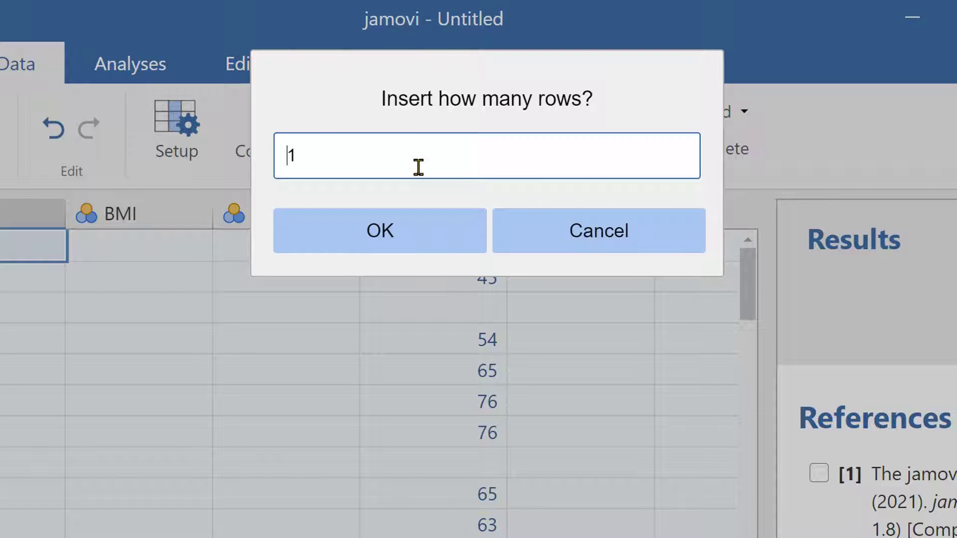
pyautogui.write('1')
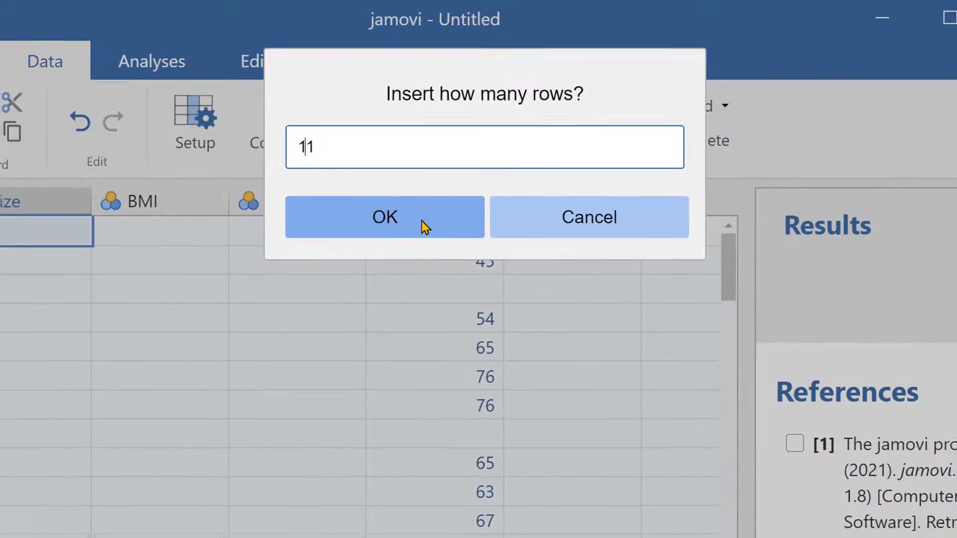
# Confirm inserting the 11 rows and select the new empty rows.
pyautogui.click(425, 247)
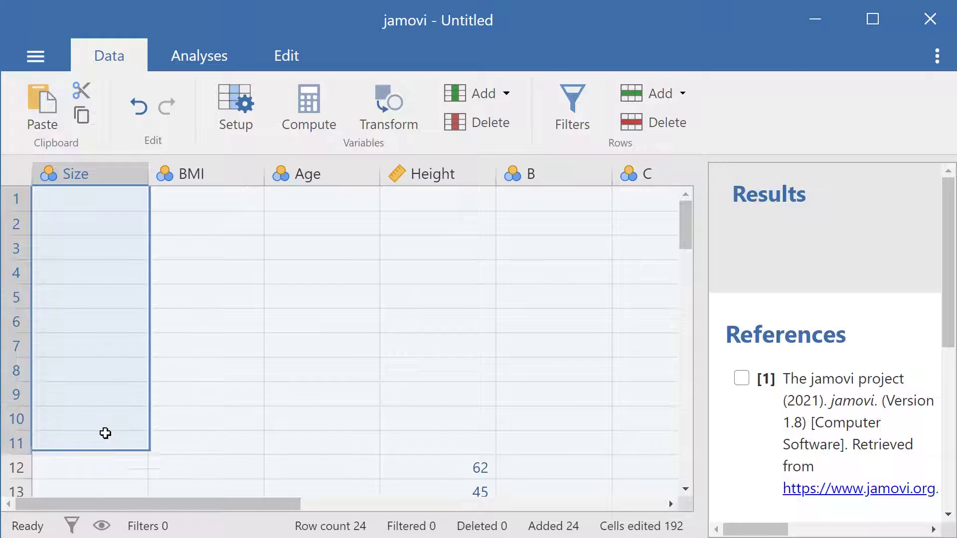
pyautogui.moveTo(111, 207)
pyautogui.mouseDown()
pyautogui.moveTo(384, 423)
pyautogui.moveTo(549, 440)
pyautogui.mouseUp()
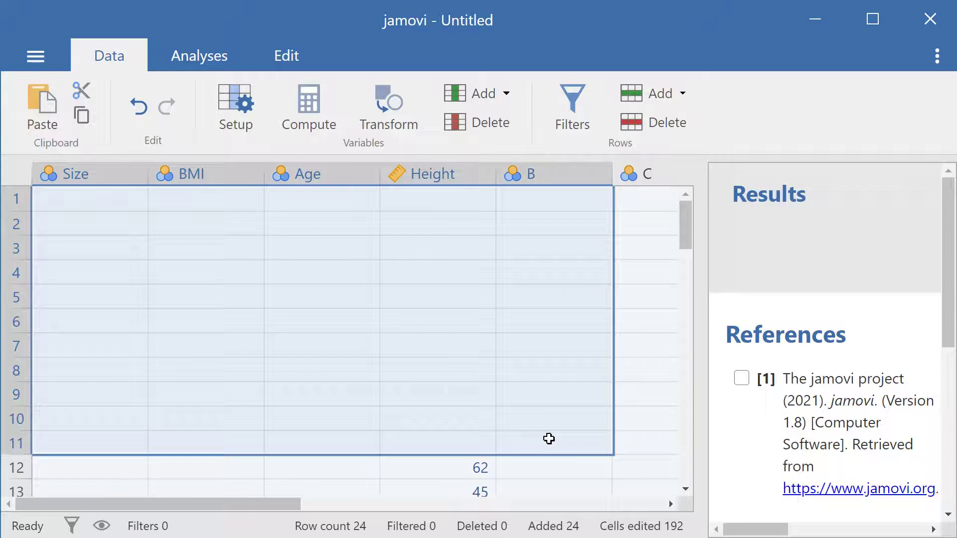